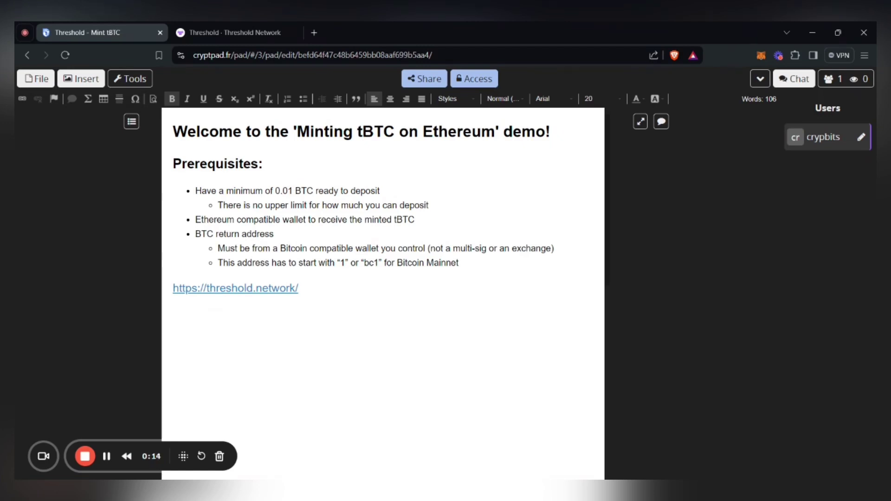
# Highlight the tBTC deposit requirements, then open the tBTC minting dashboard from the Threshold website
pyautogui.moveTo(195, 190); pyautogui.dragTo(381, 191)
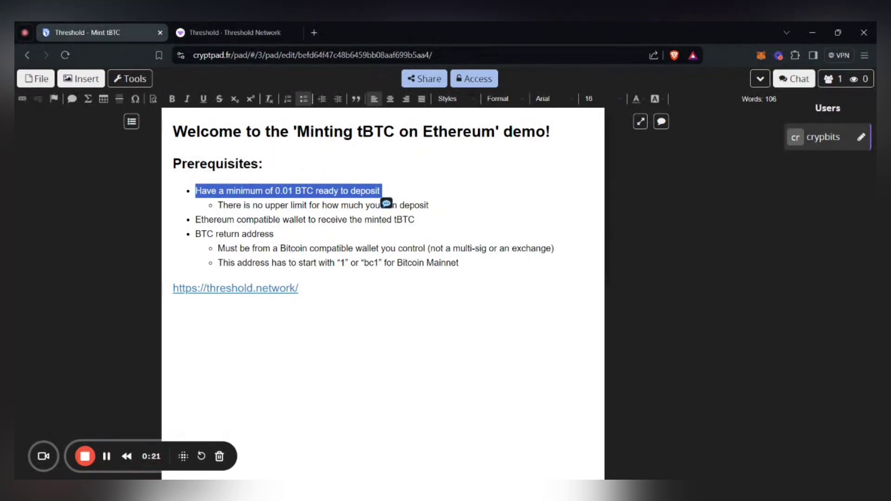
pyautogui.tripleClick(292, 205)
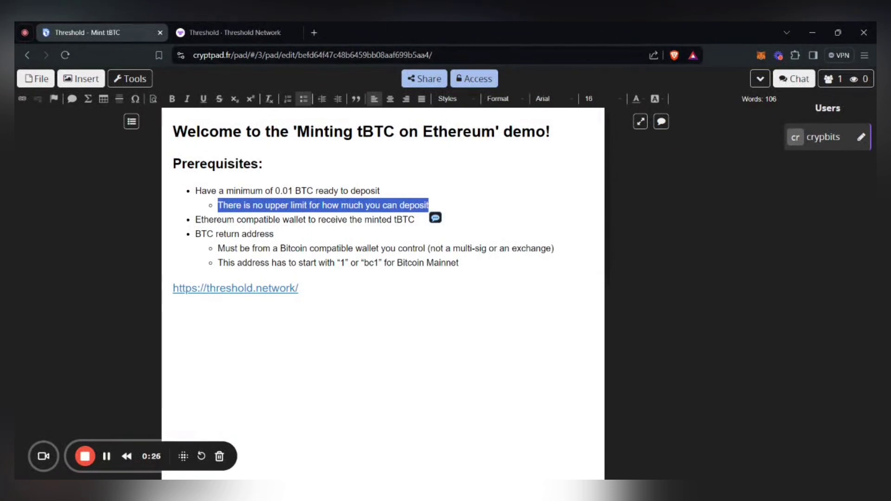
pyautogui.tripleClick(304, 220)
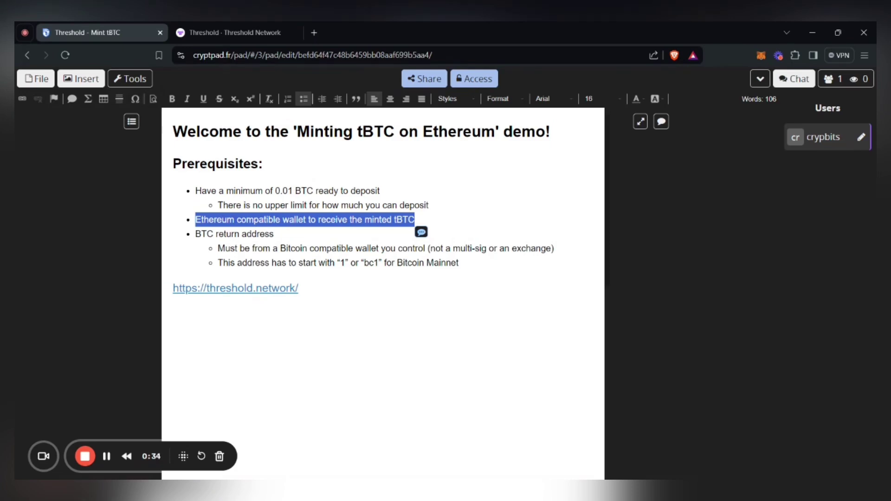
pyautogui.tripleClick(234, 234)
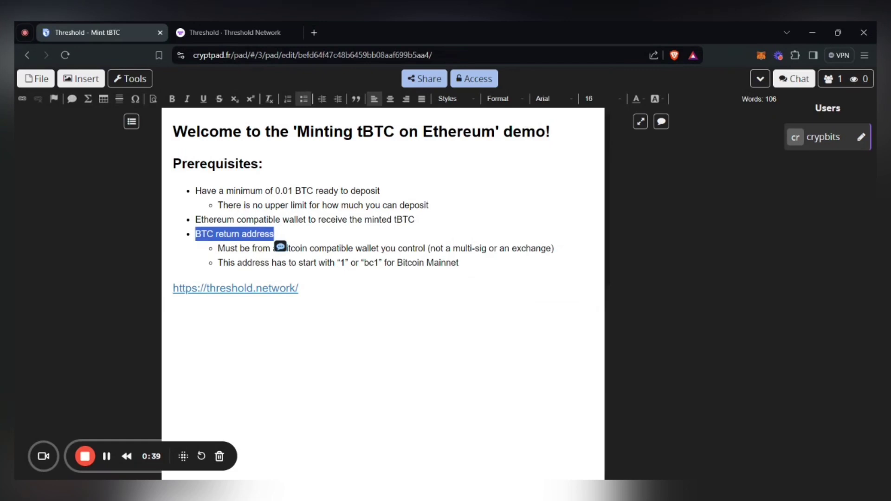
pyautogui.tripleClick(385, 248)
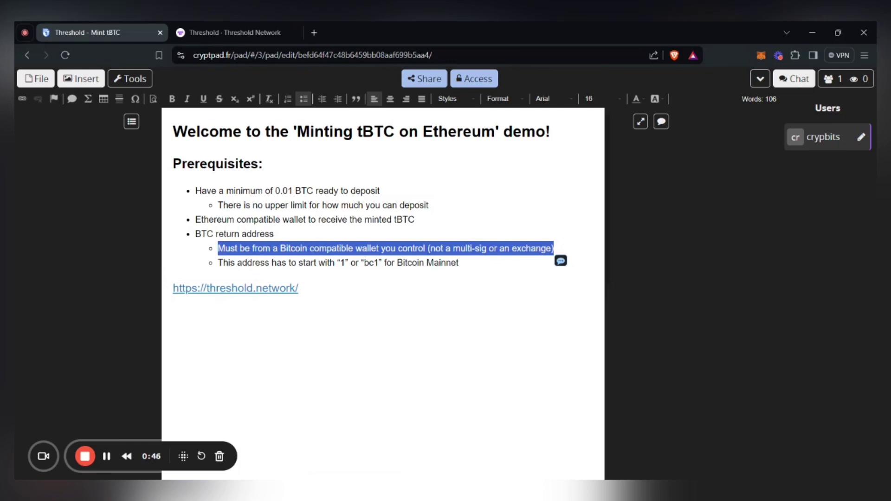
pyautogui.tripleClick(307, 263)
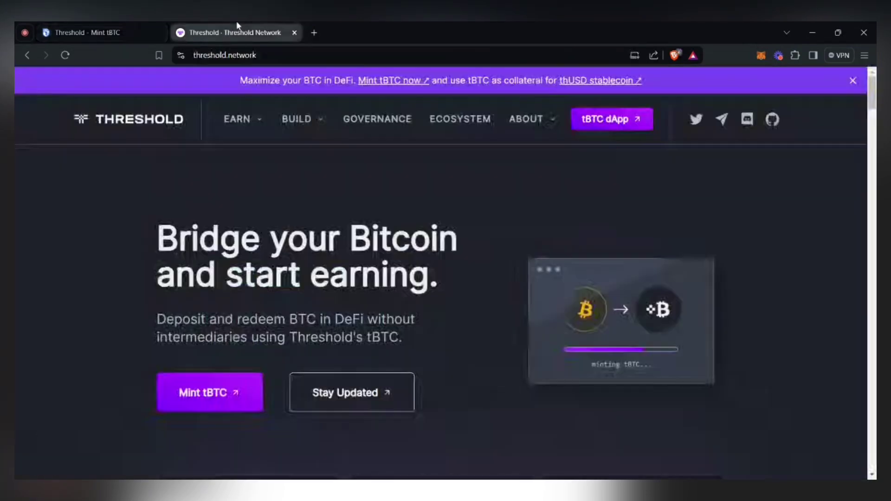
pyautogui.click(235, 31)
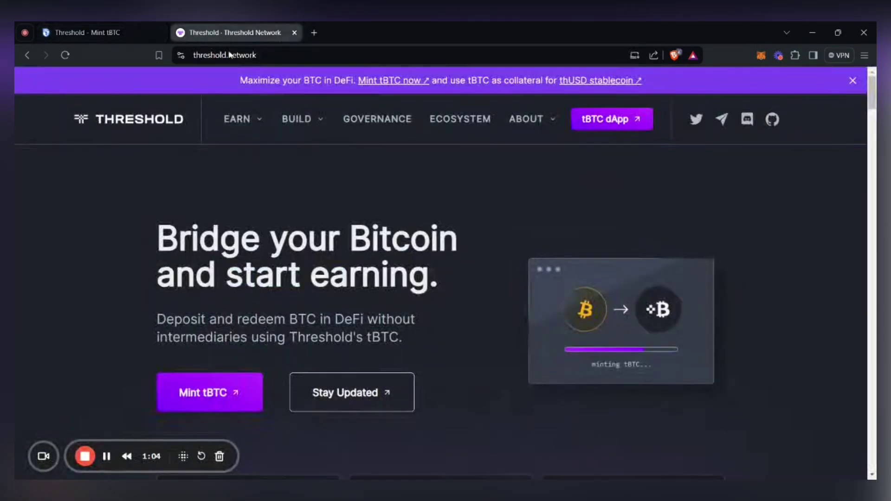
pyautogui.click(626, 122)
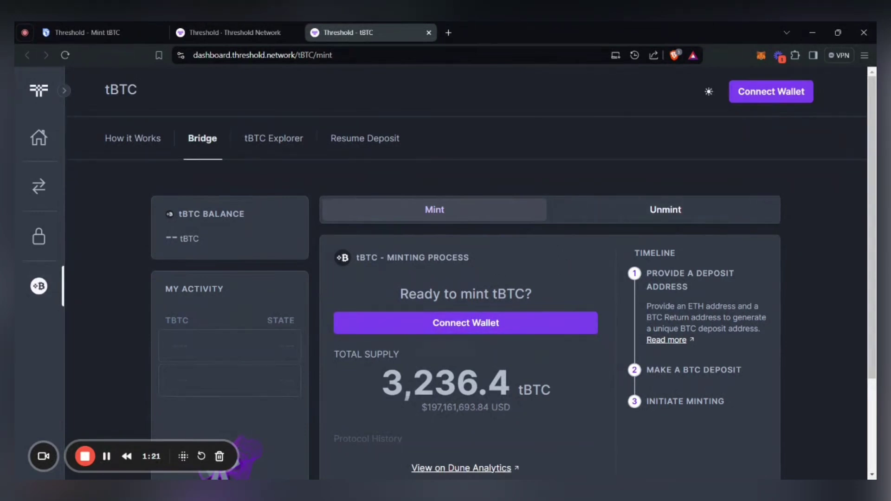
# Connect MetaMask from the wallet list and close the confirmation to view the dashboard
pyautogui.click(766, 95)
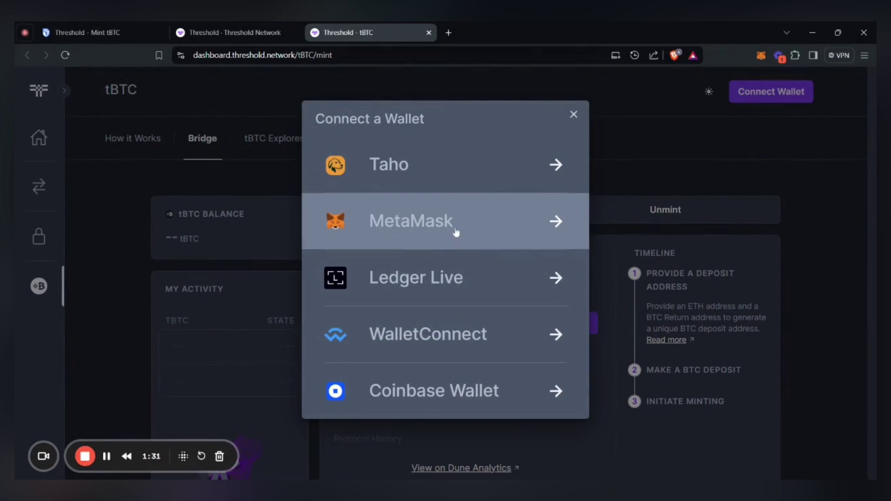
pyautogui.click(462, 225)
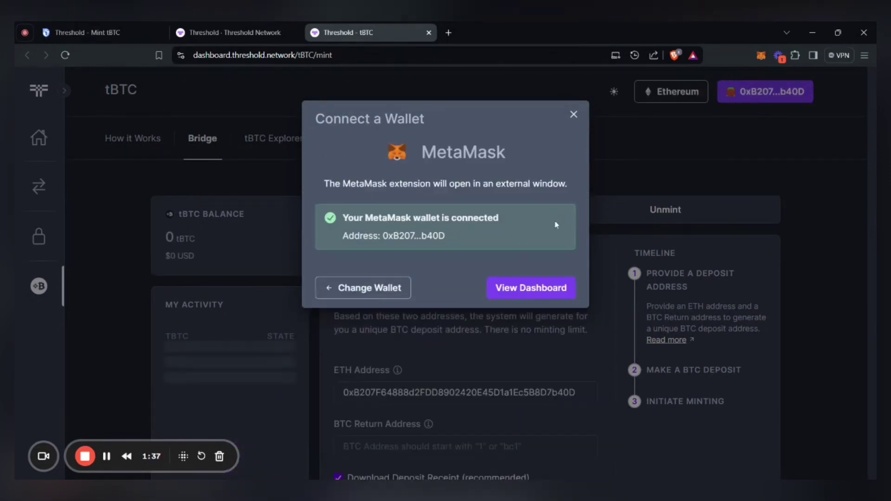
pyautogui.click(542, 291)
pyautogui.scroll(-2, 540, 291)
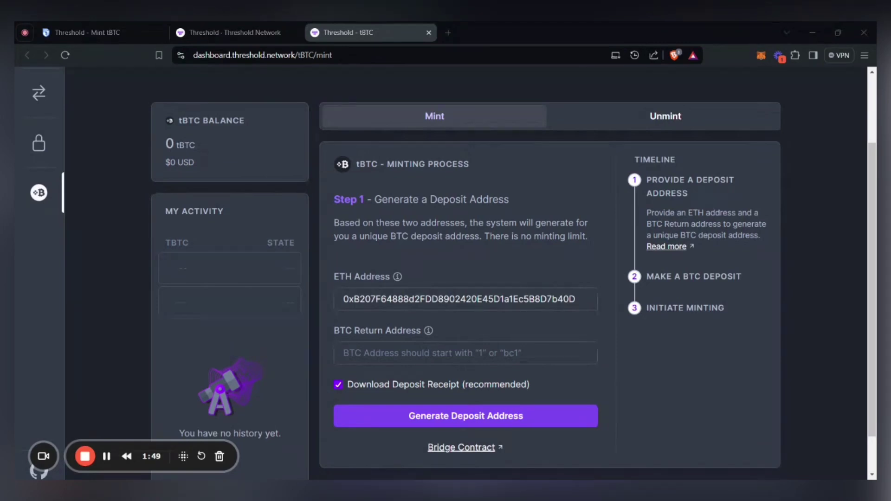
# Paste the bc1 Bitcoin return address into the BTC Return Address field
pyautogui.click(466, 354)
pyautogui.hotkey('ctrl', 'v')
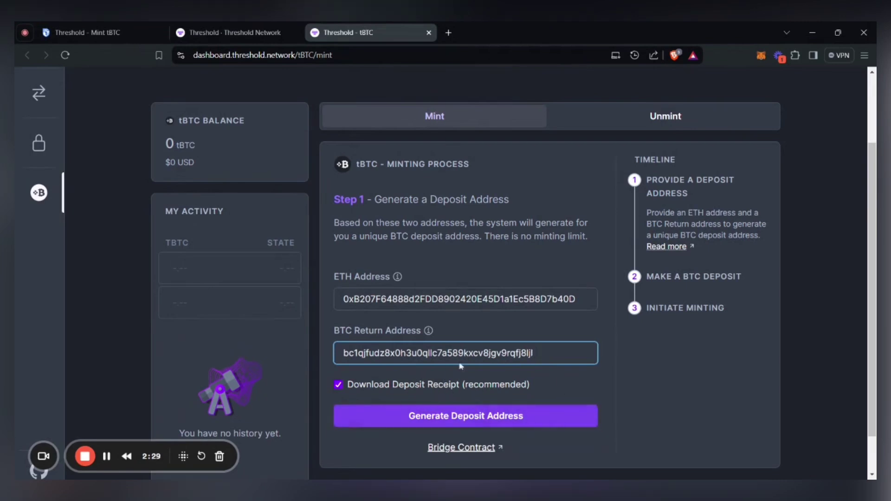
pyautogui.scroll(-1, 469, 362)
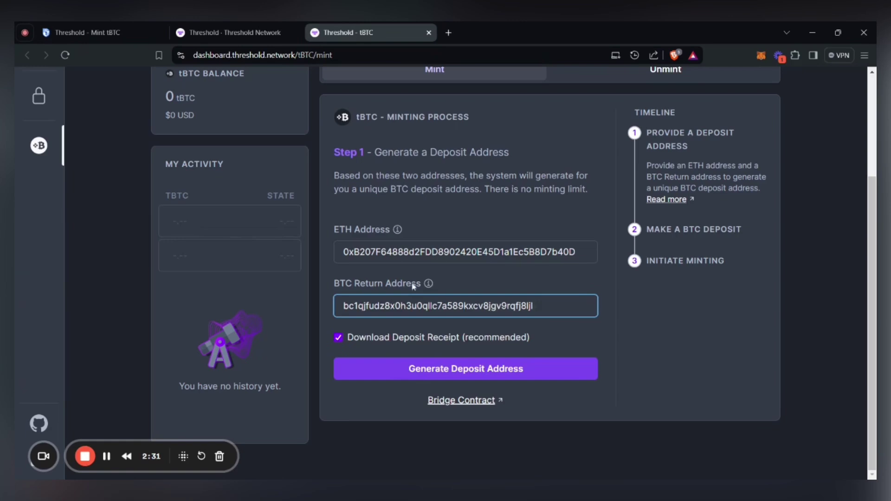
pyautogui.scroll(3, 79, 145)
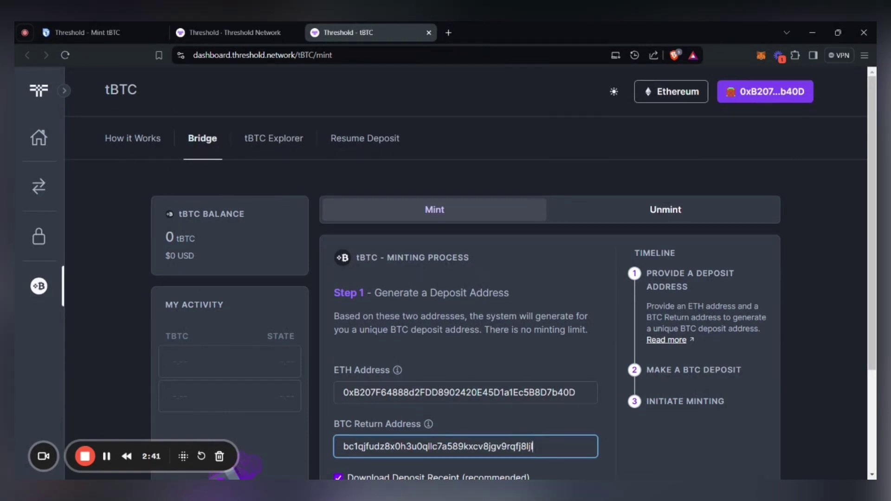
pyautogui.scroll(-3, 519, 296)
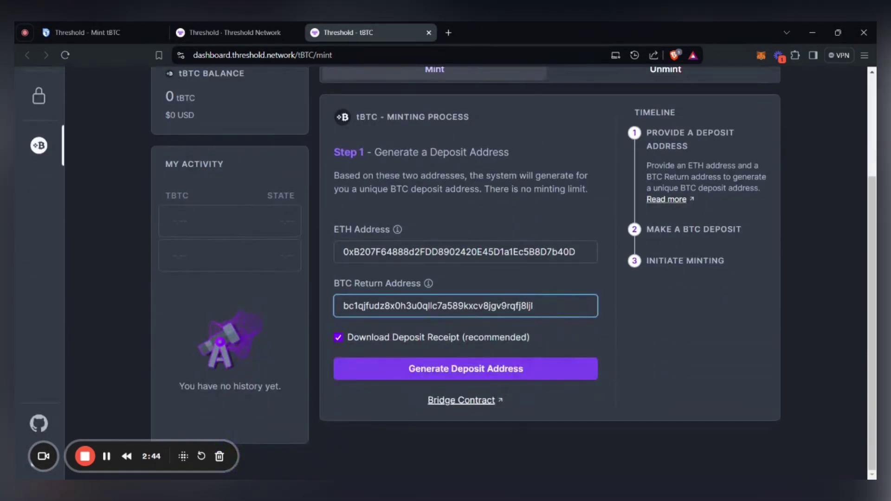
# Generate the BTC deposit address and wait until the 0.015 BTC deposit reaches Step 3
pyautogui.click(503, 375)
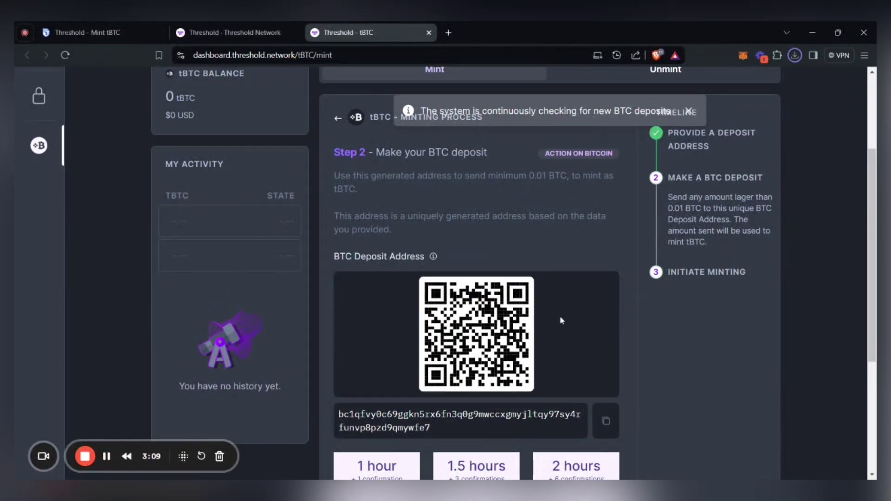
pyautogui.scroll(-2, 552, 310)
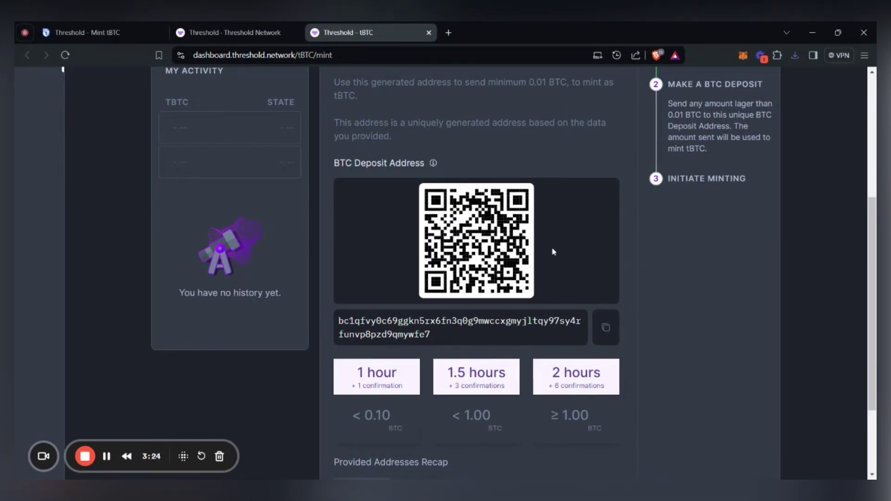
pyautogui.scroll(-2, 552, 276)
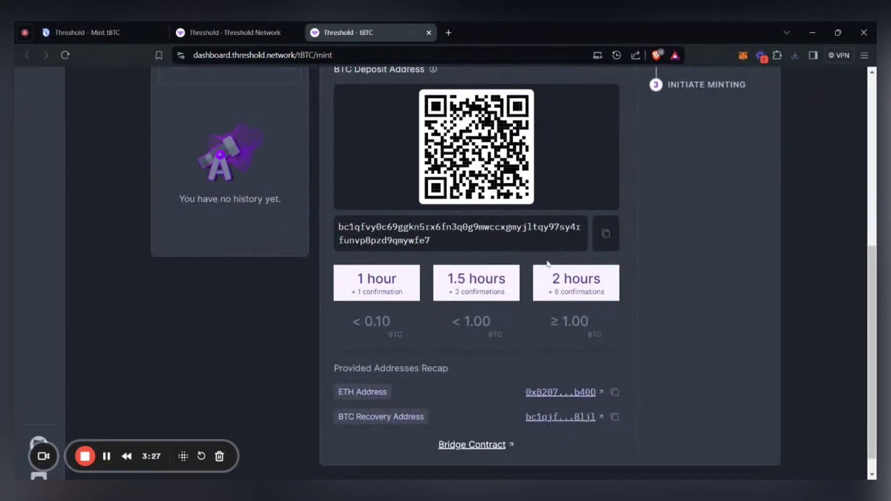
pyautogui.scroll(2, 543, 271)
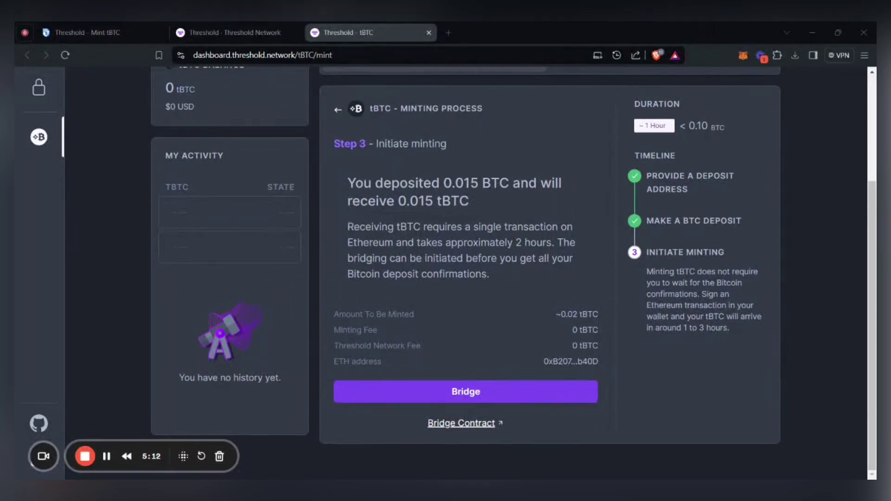
# Bridge the 0.015 BTC deposit and review the ~0.02 tBTC Minting in progress status
pyautogui.click(469, 392)
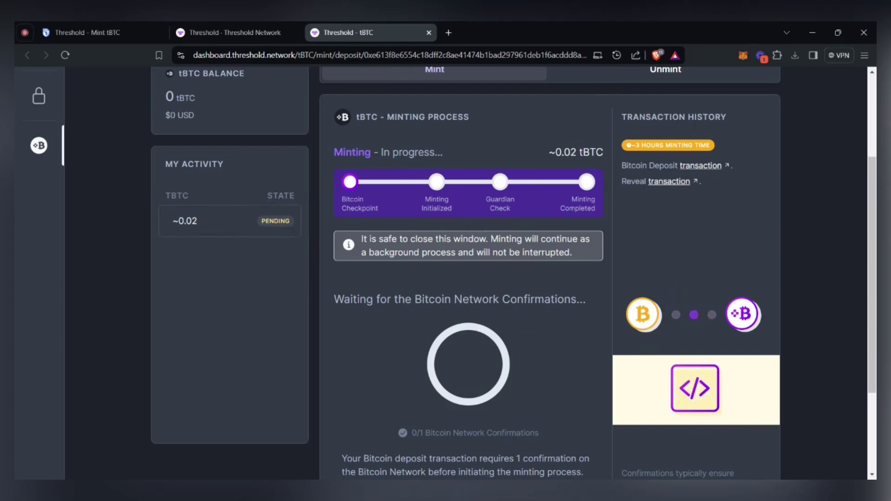
pyautogui.scroll(-3, 501, 226)
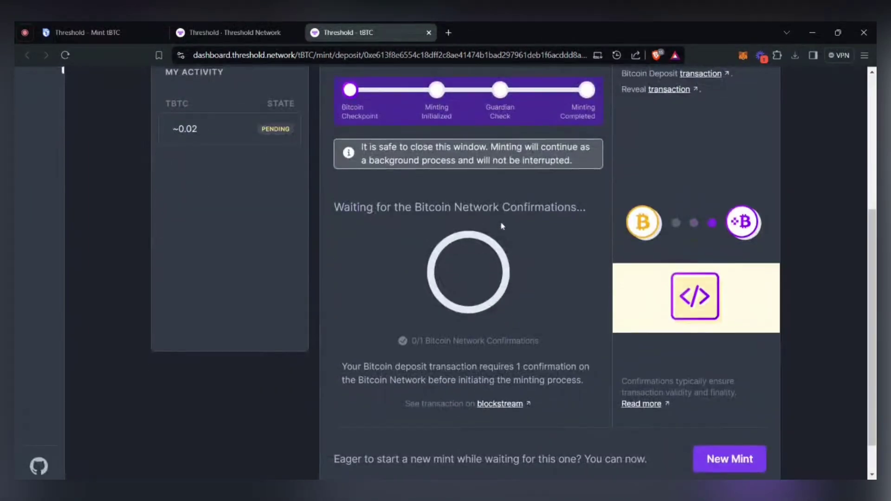
pyautogui.scroll(3, 502, 226)
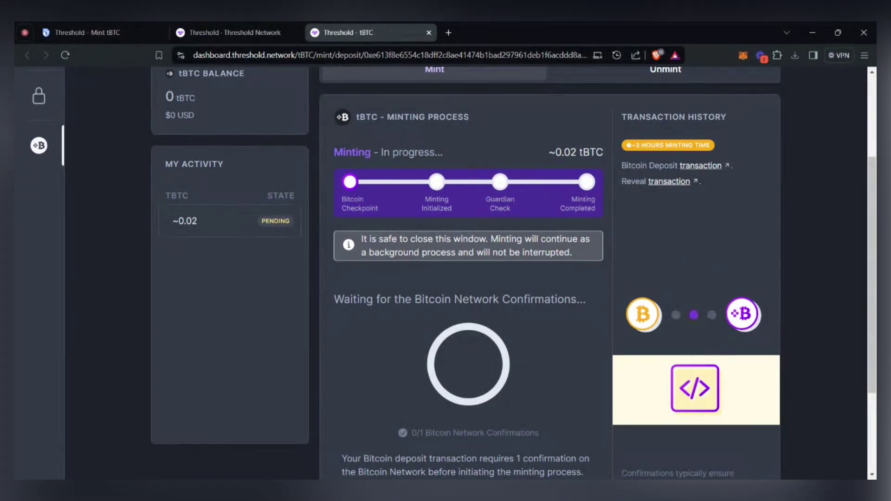
pyautogui.scroll(1, 490, 354)
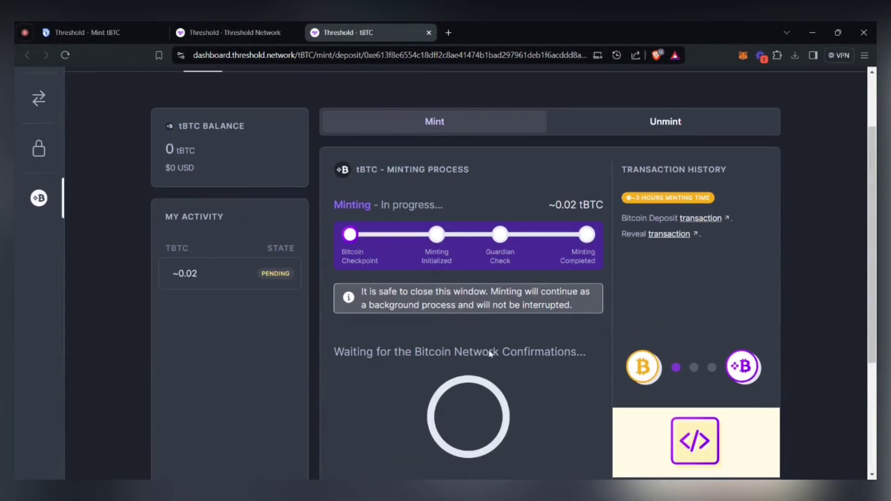